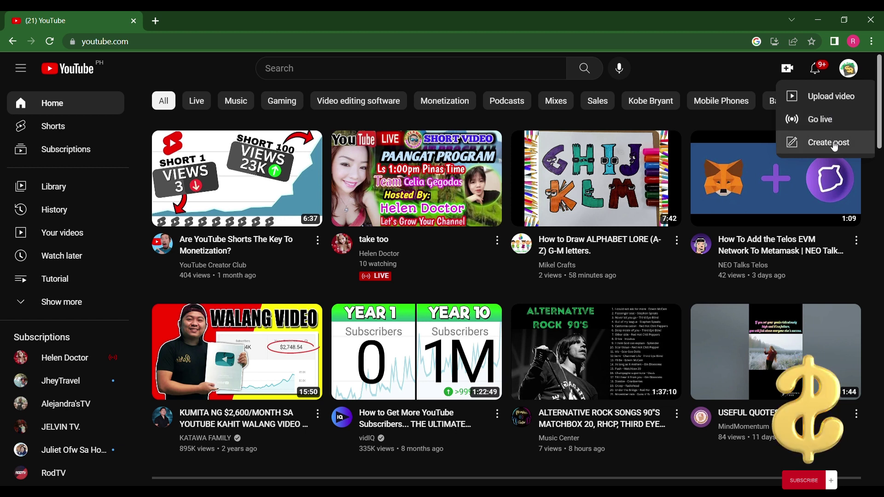
Open the Upload videos dialog from the Create menu's Upload video option.
left_click(818, 107)
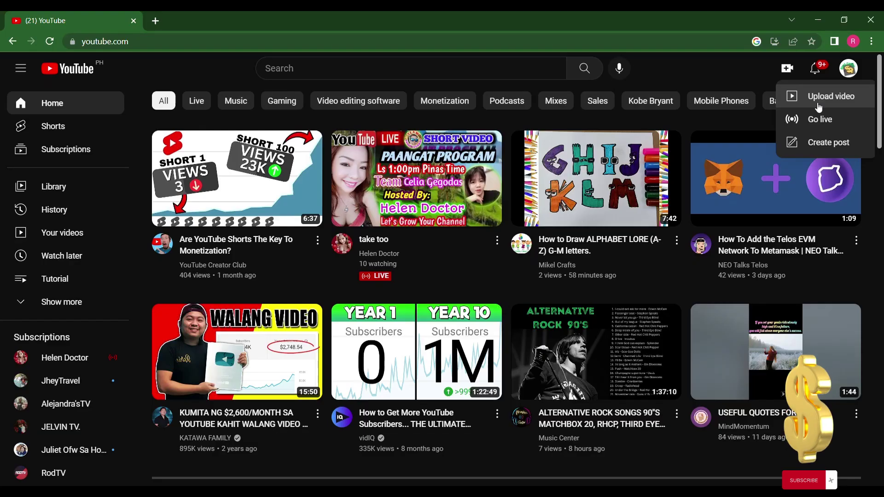
left_click(815, 102)
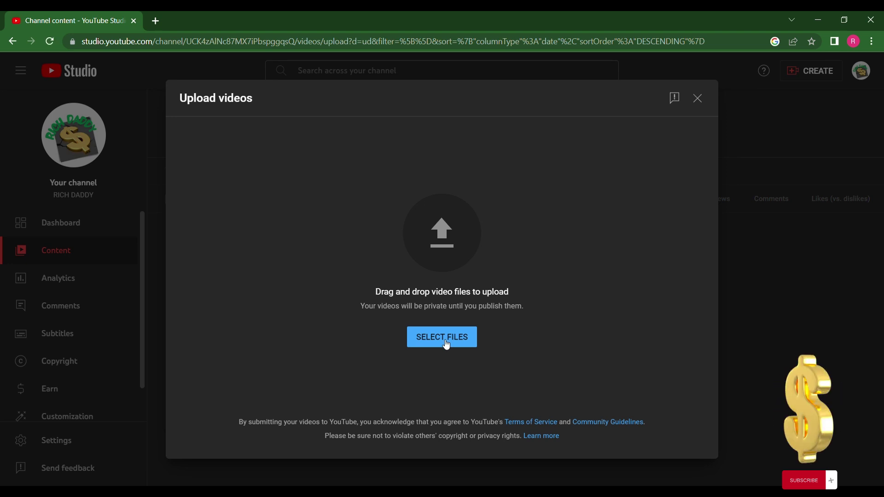
Select the video file so its upload starts and the Details form appears.
left_click(446, 344)
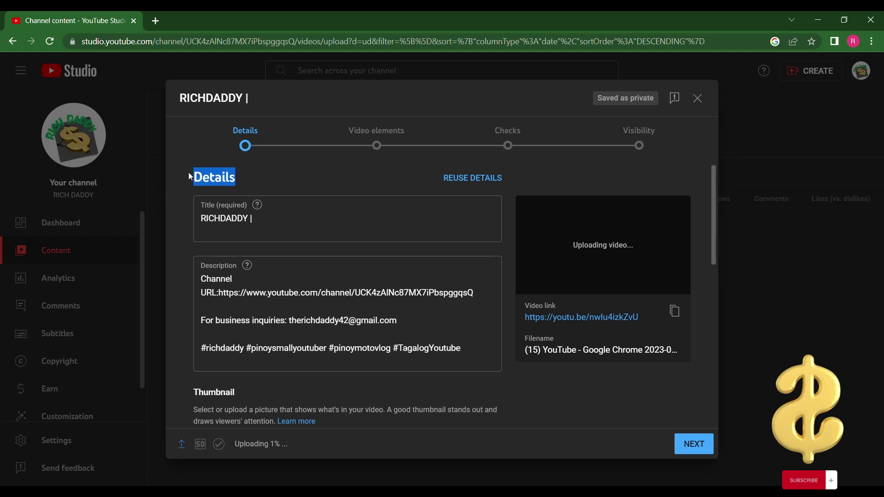
Title the video 'RICHDADDY | How to become rich without doing nothing', fixing the typo.
left_click(290, 232)
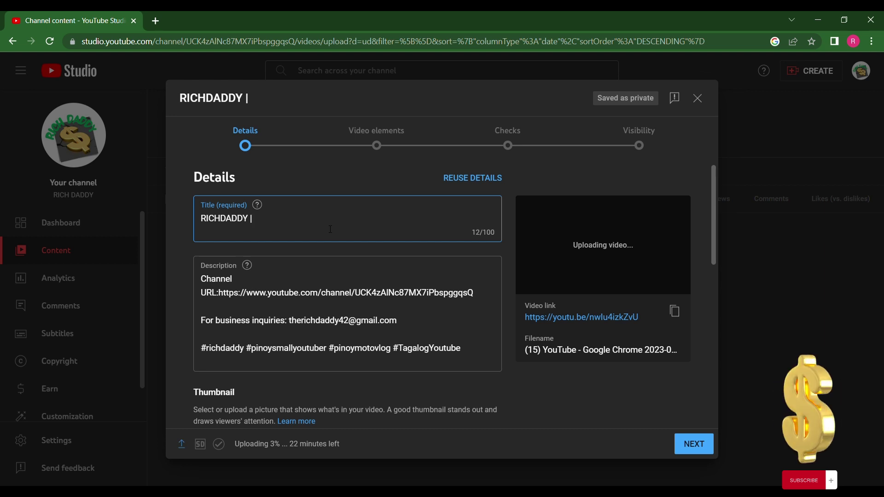
type("How to ")
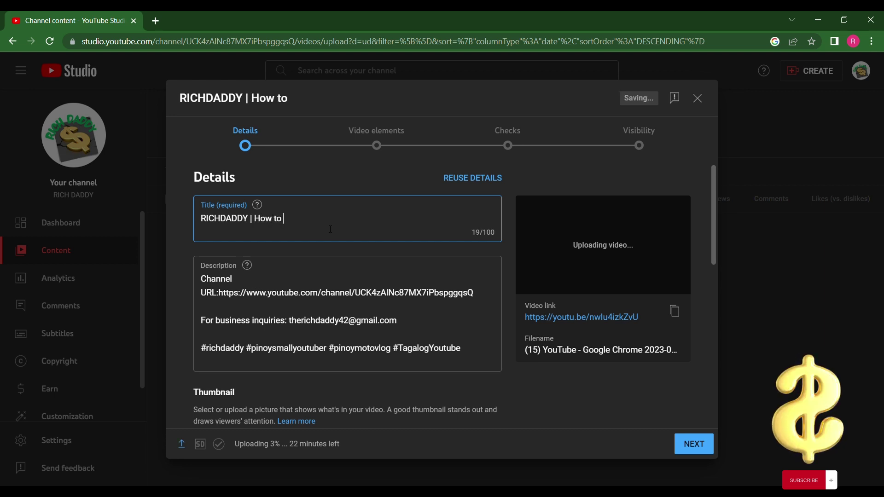
type("become")
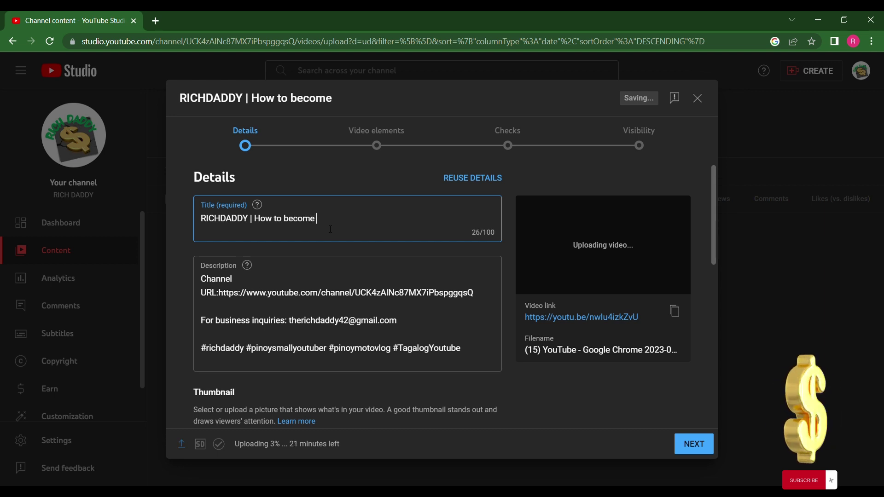
type(" rich wih")
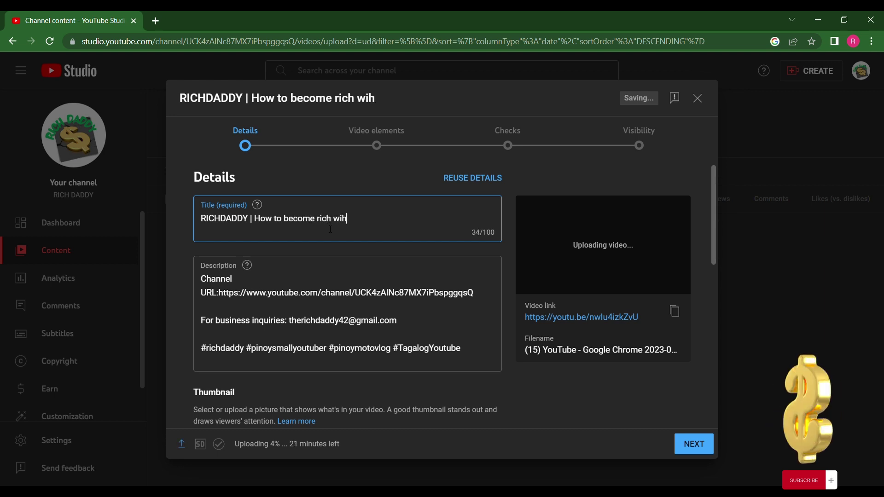
key("BackSpace")
type("th")
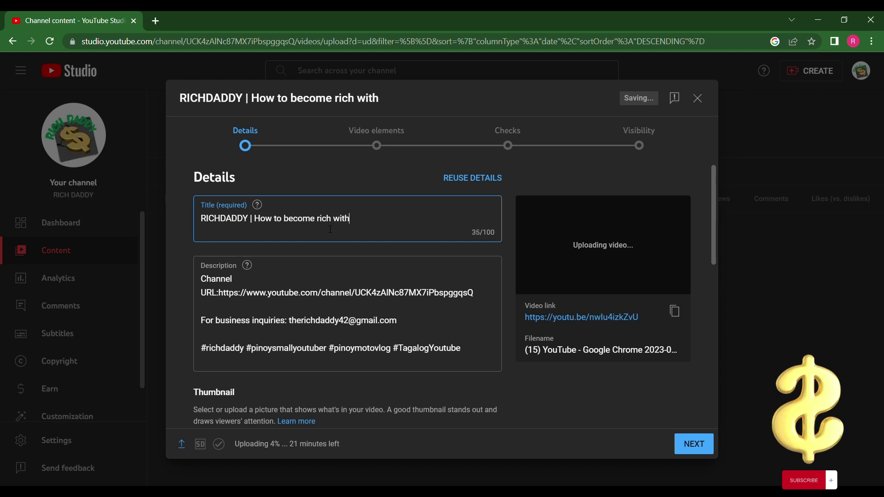
type("out doi")
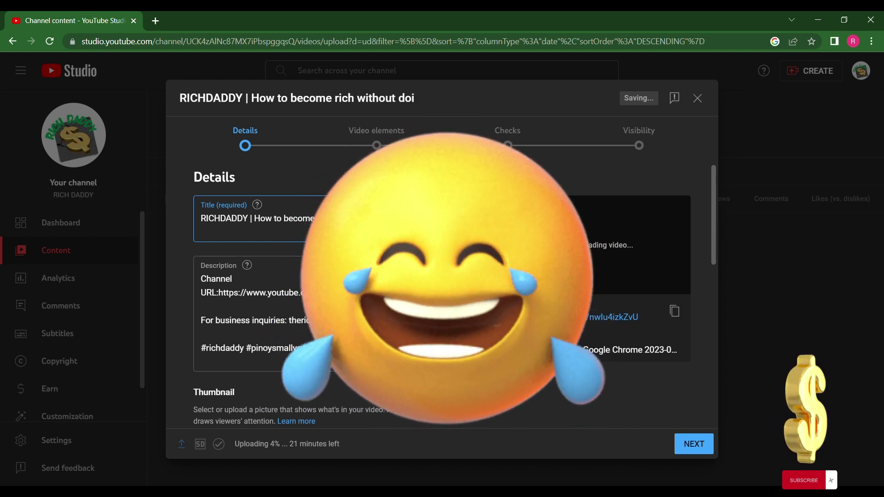
type("ng nothing")
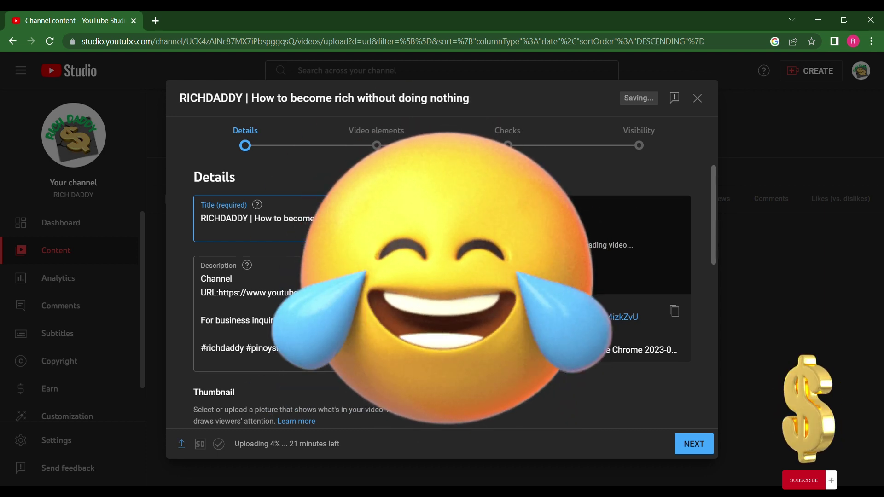
Copy the title into the description as its first line, followed by a blank line.
key("ctrl+shift+Left")
key("ctrl+shift+Left")
key("ctrl+shift+Left")
key("ctrl+shift+Left")
key("ctrl+shift+Left")
key("ctrl+shift+Left")
key("ctrl+shift+Left")
key("ctrl+shift+Left")
key("ctrl+shift+Left")
key("ctrl+c")
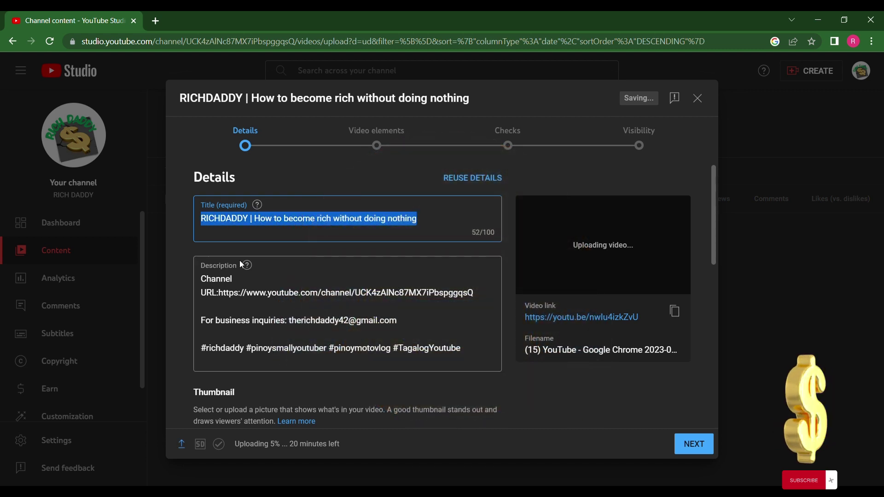
left_click(205, 284)
key("Return")
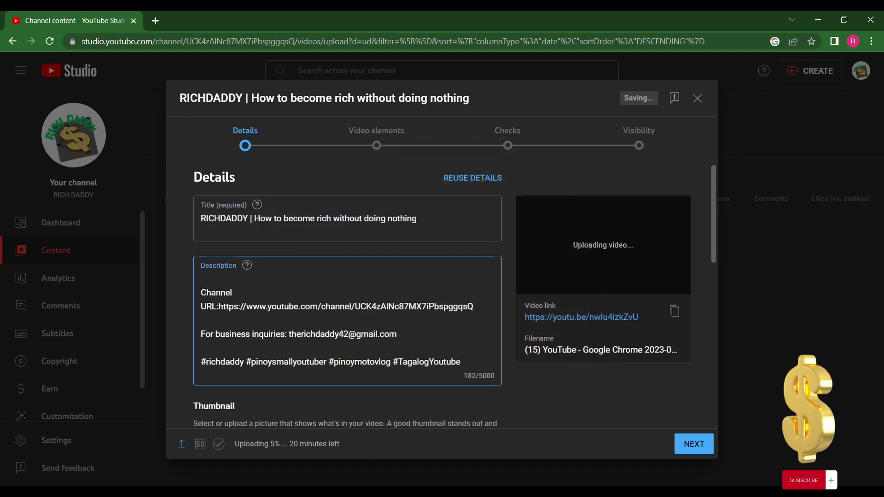
key("ctrl+v")
key("Return")
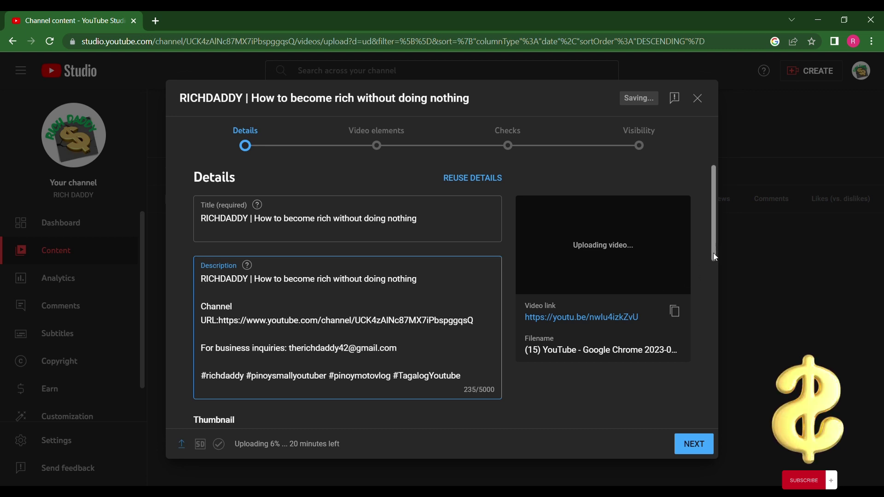
Add the video to the Tutorial playlist and bring the Audience section into view.
scroll(714, 240, "down", 4)
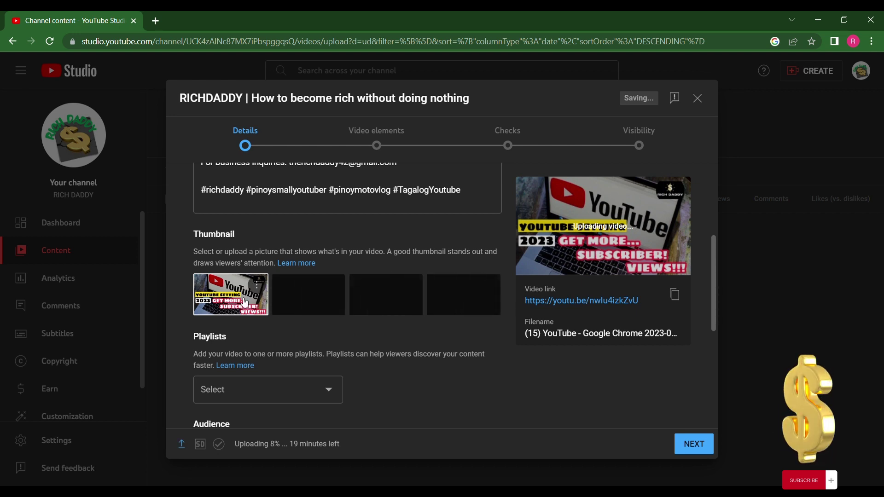
left_click(254, 397)
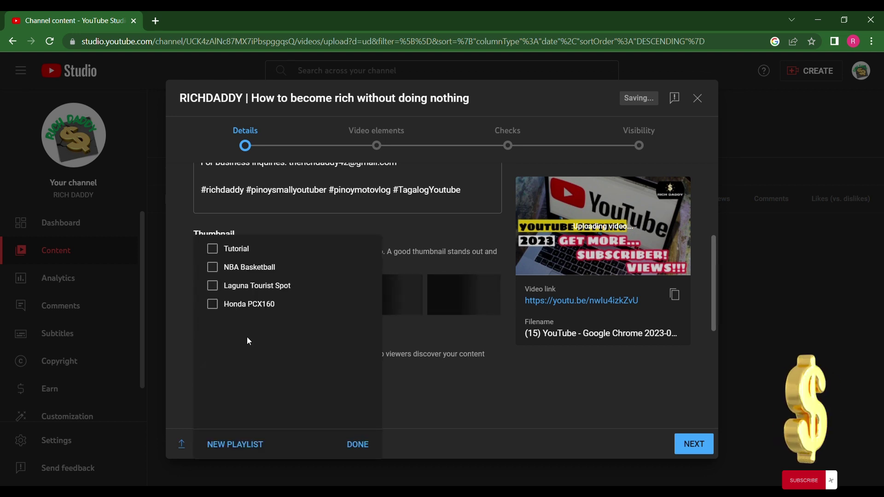
left_click(212, 249)
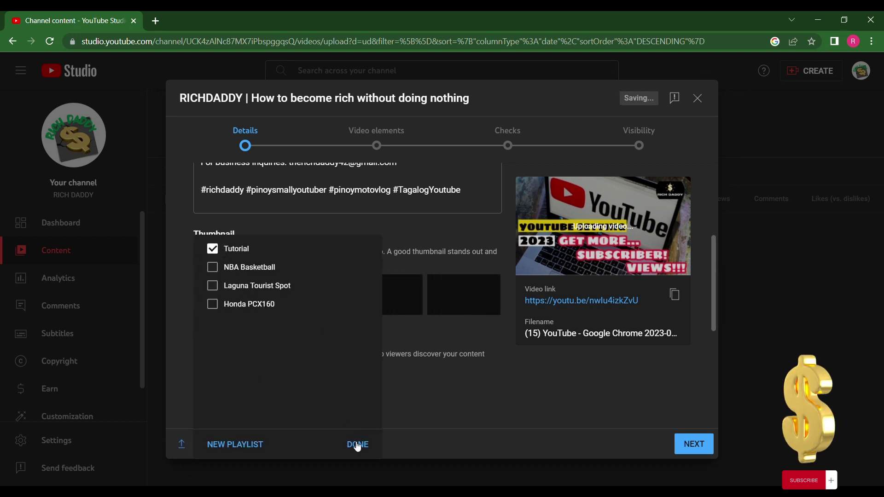
left_click(354, 443)
left_click_drag(715, 289, 701, 353)
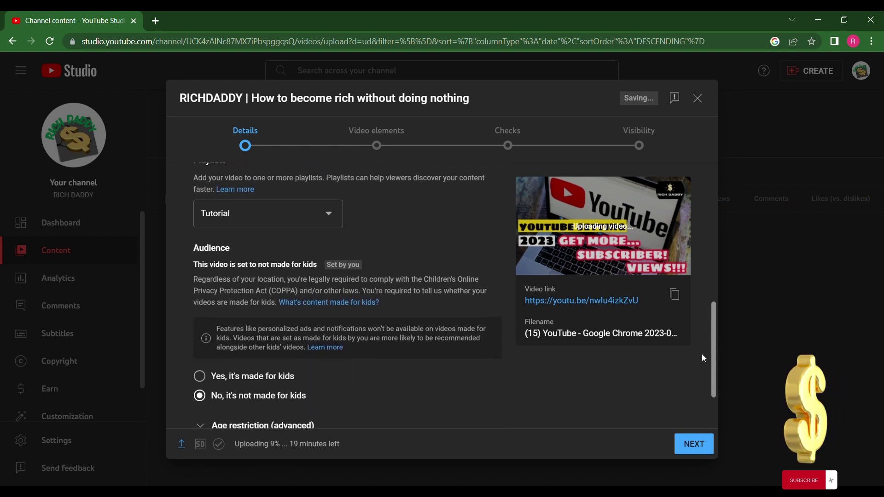
left_click_drag(192, 236, 183, 235)
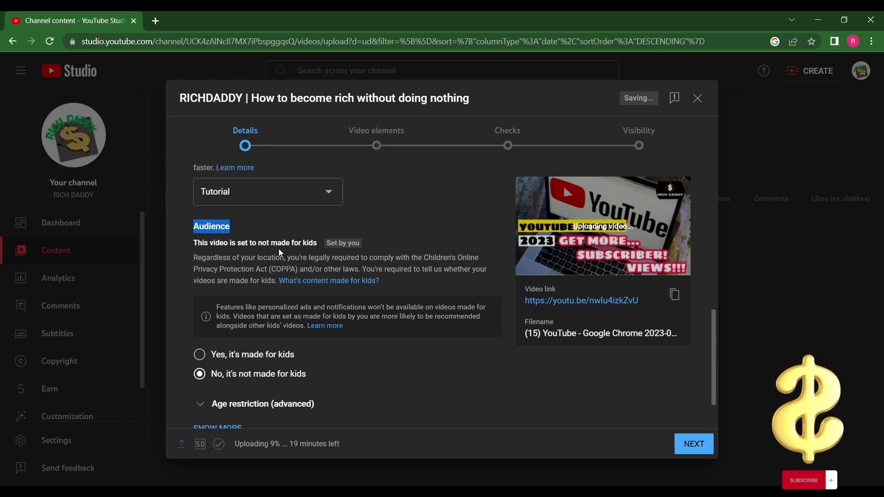
Set audience to 'No, it's not made for kids', expand Show More, and continue to Video elements.
left_click(228, 360)
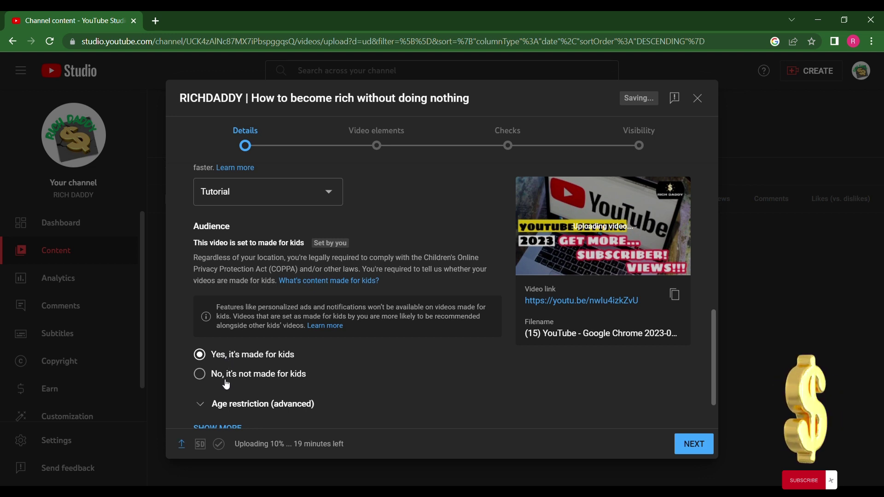
left_click(226, 381)
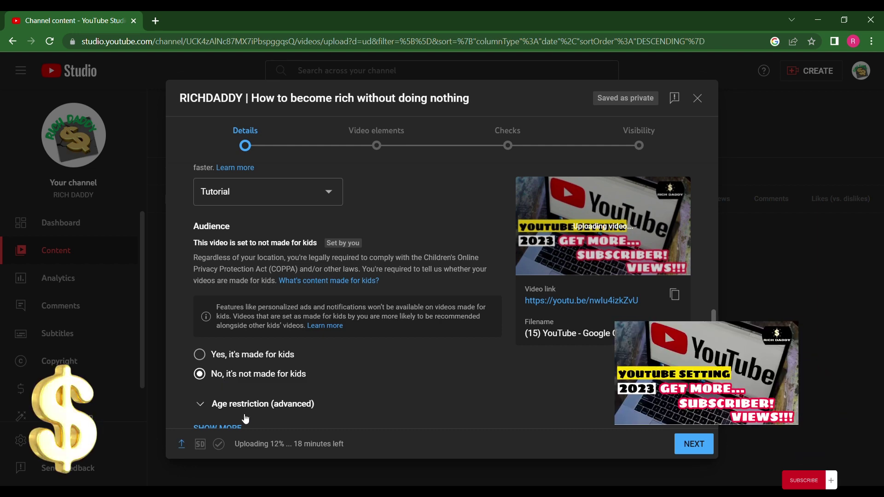
scroll(315, 422, "down", 2)
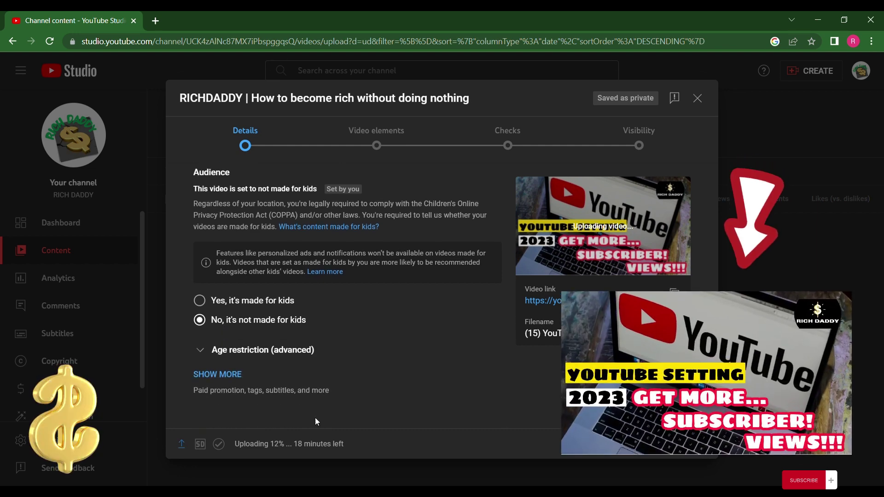
left_click(237, 374)
left_click_drag(714, 253, 694, 447)
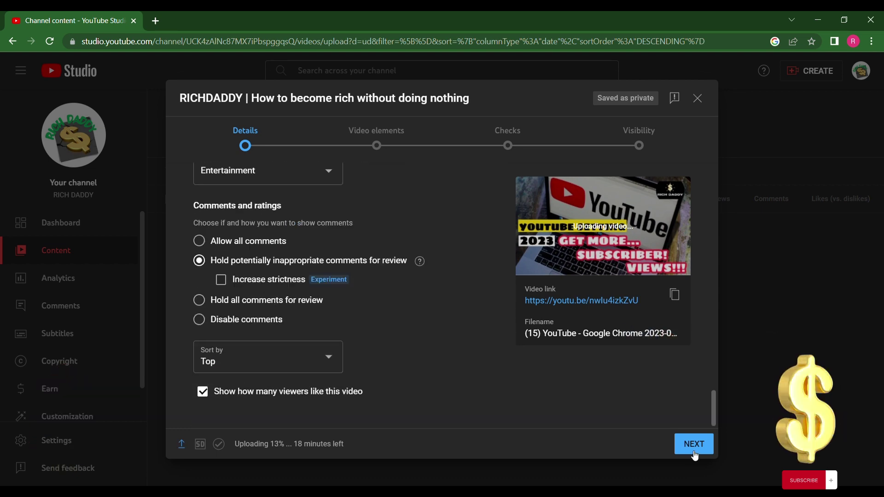
left_click(692, 444)
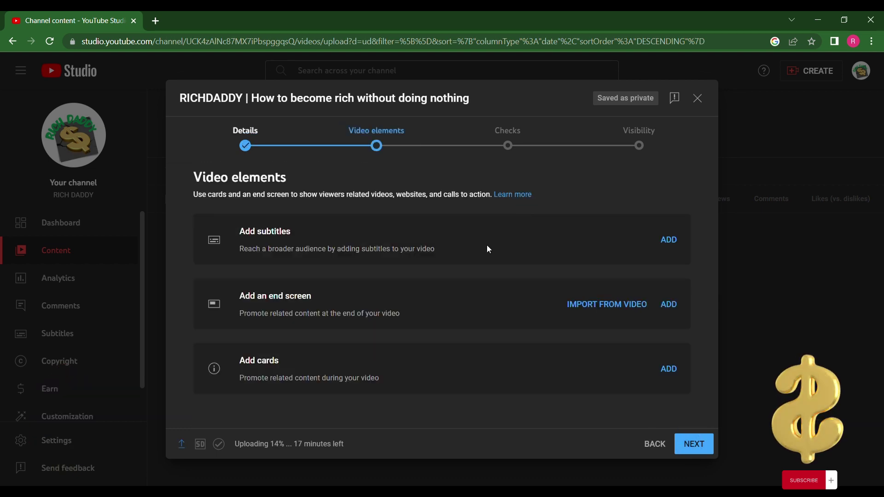
Add an end screen with two videos and a card linking to a specific video.
left_click(669, 303)
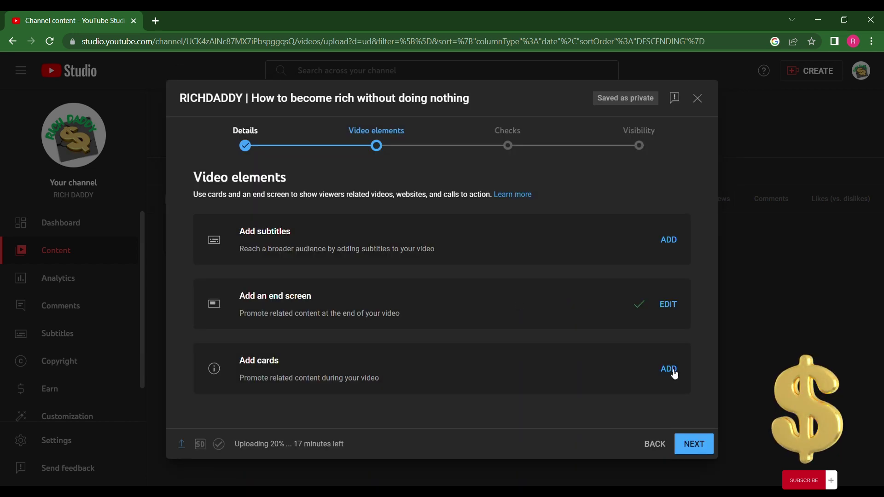
left_click(671, 370)
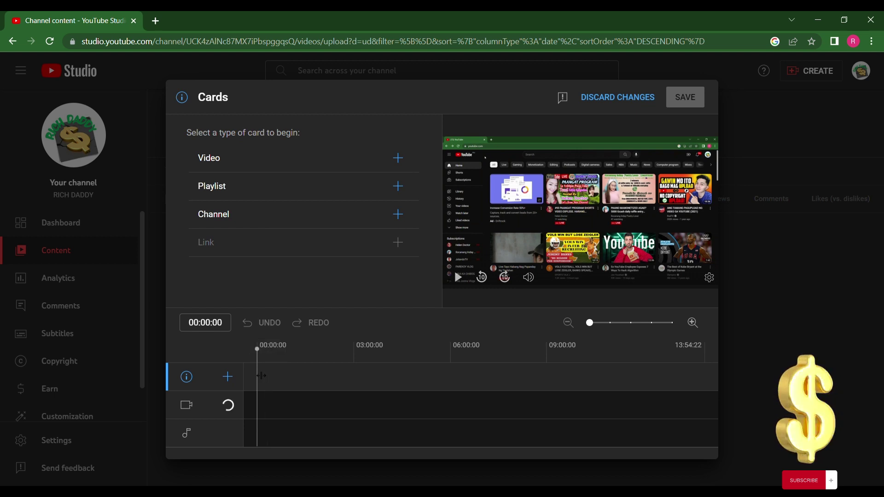
left_click(359, 171)
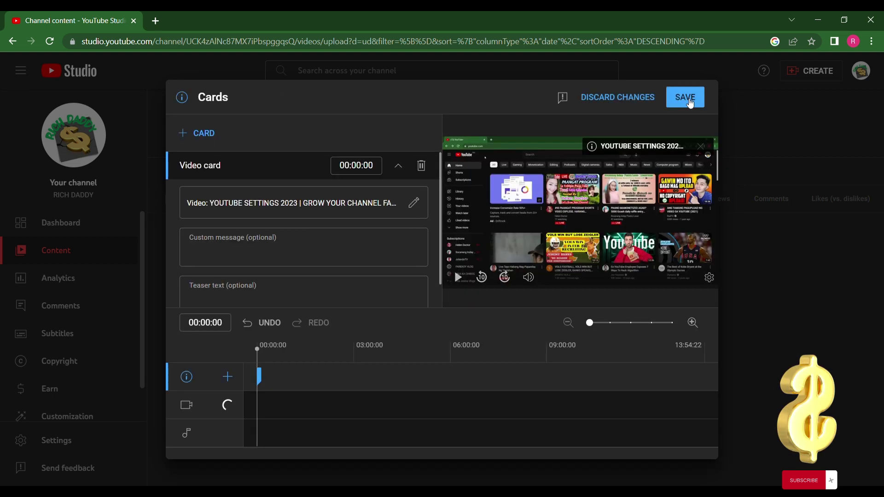
left_click(685, 98)
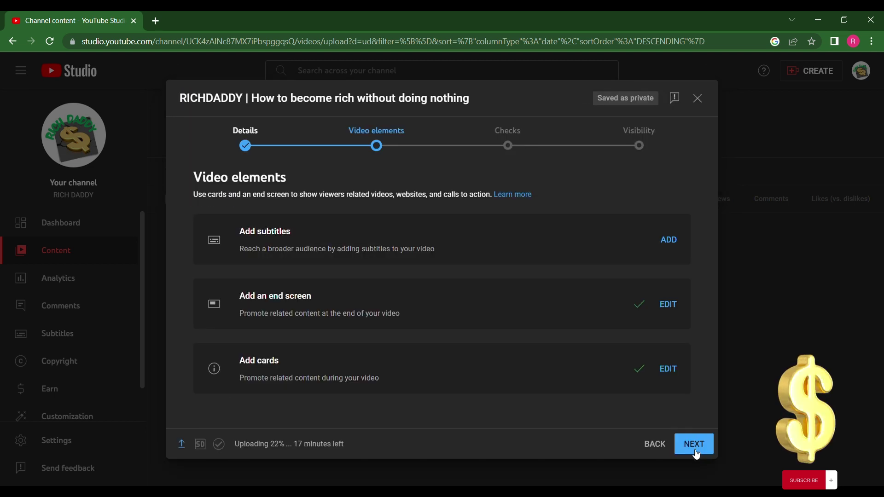
Pass the Checks step with no copyright issues and reach the Visibility step.
left_click(696, 452)
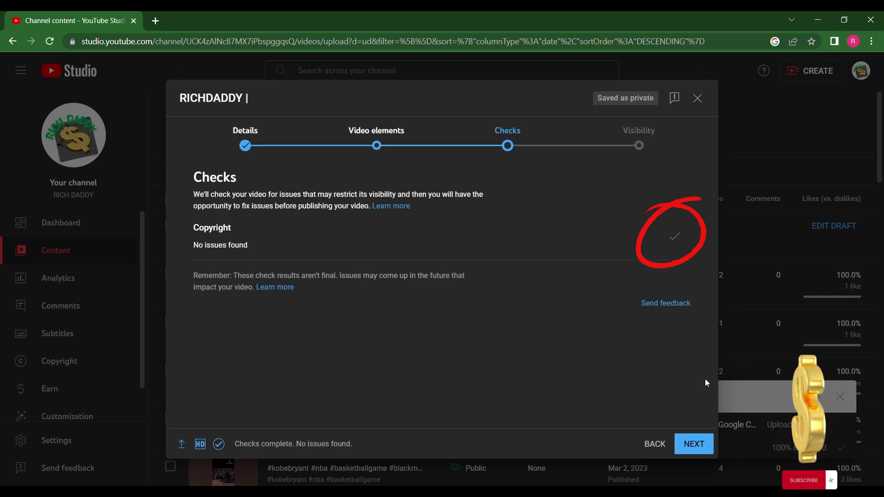
left_click(695, 445)
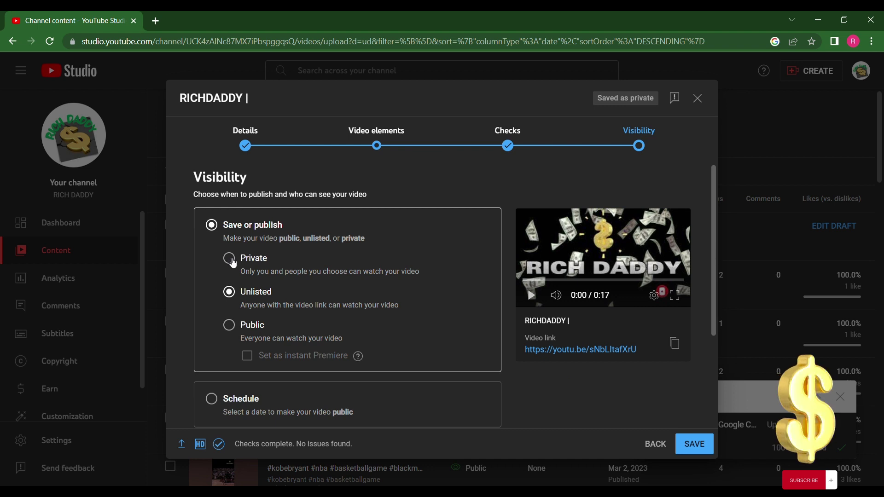
Try Private, Unlisted and Public, then choose Schedule for Mar 4, 2023 at 12:00 AM.
left_click(229, 259)
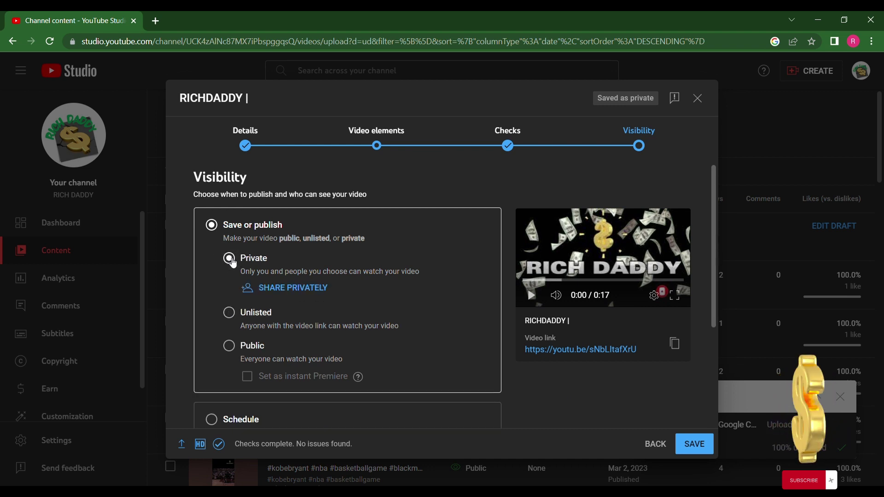
left_click(230, 313)
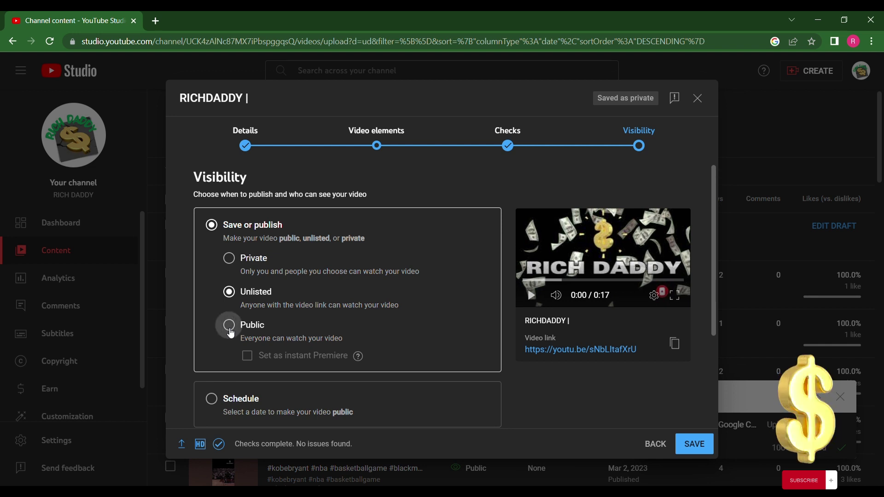
left_click(230, 326)
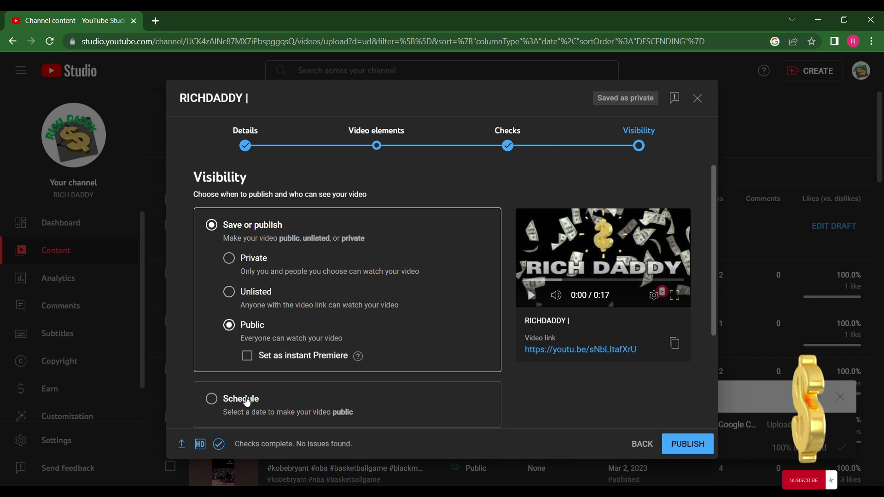
left_click(217, 405)
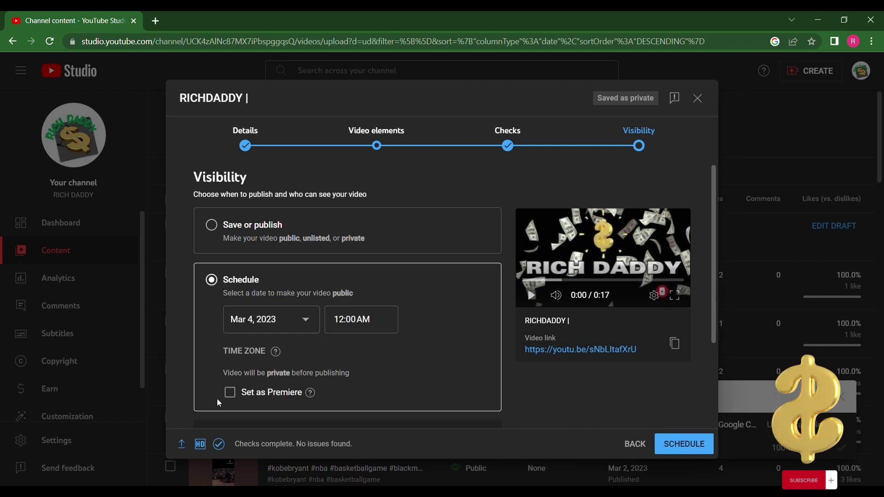